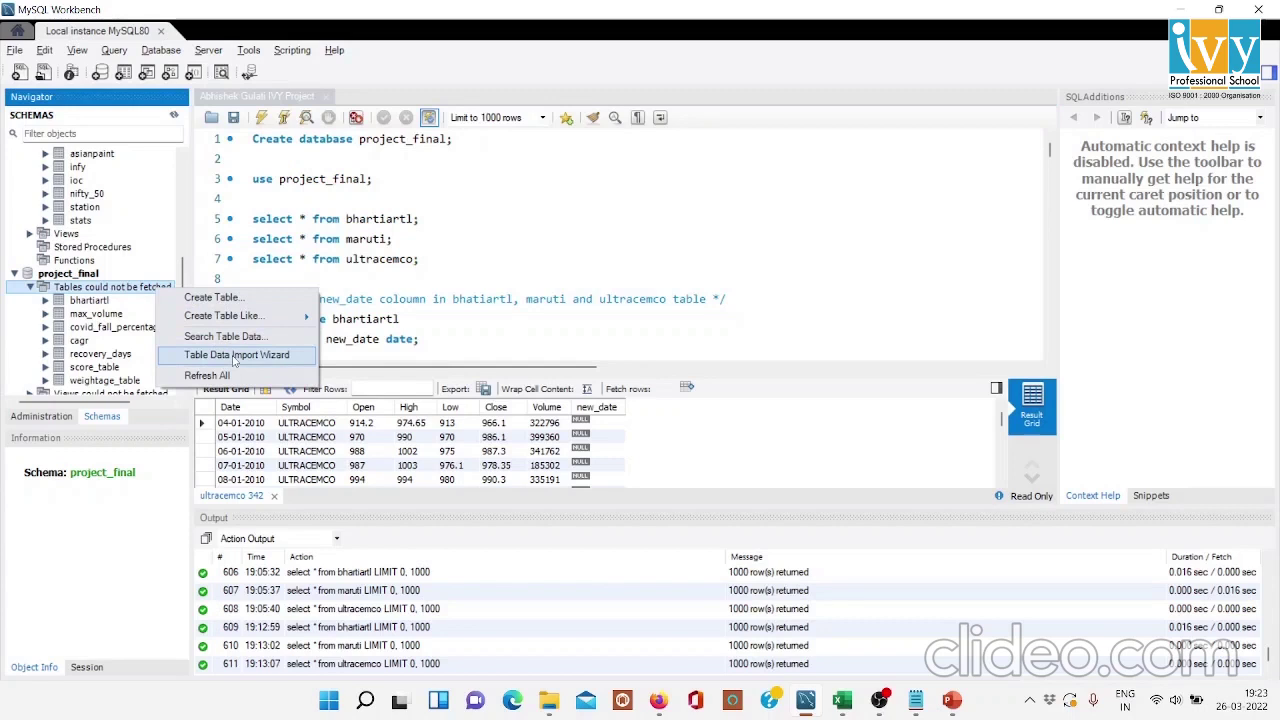
Run only the query that selects all rows from the bhartiartl table
{"action": "left_click", "coordinate": [548, 262]}
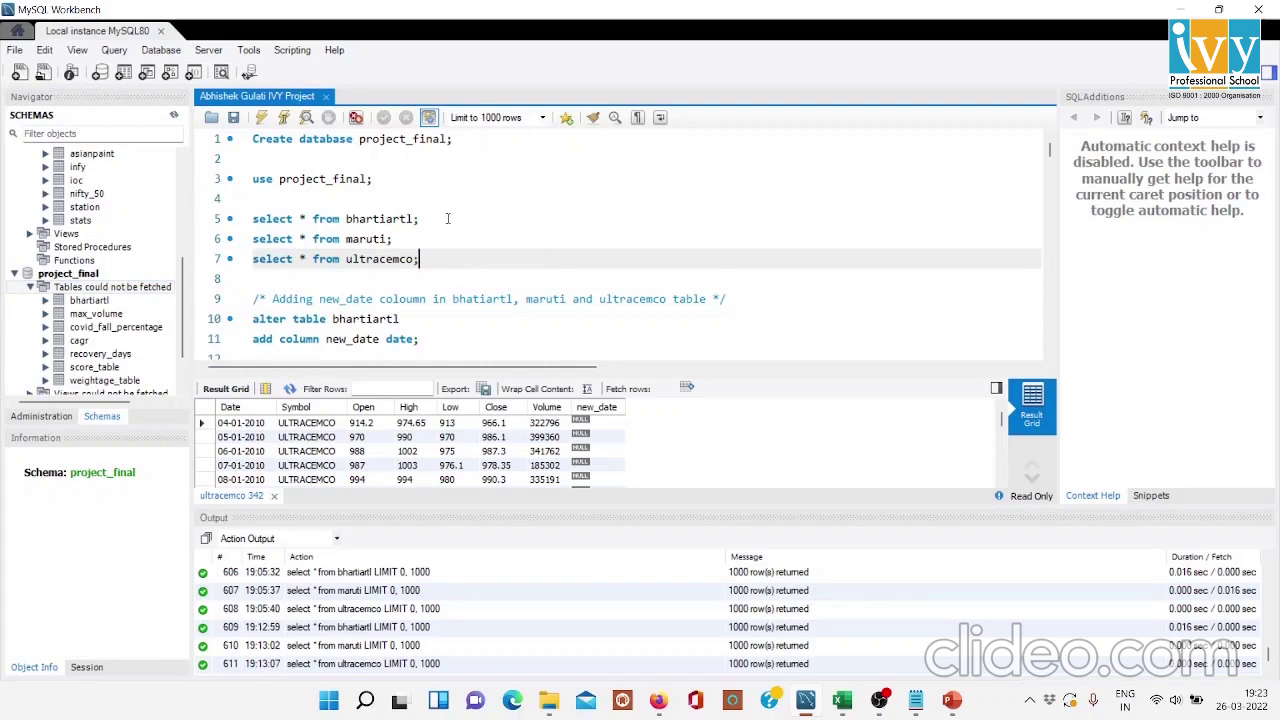
{"action": "left_click_drag", "start_coordinate": [422, 218], "coordinate": [251, 218]}
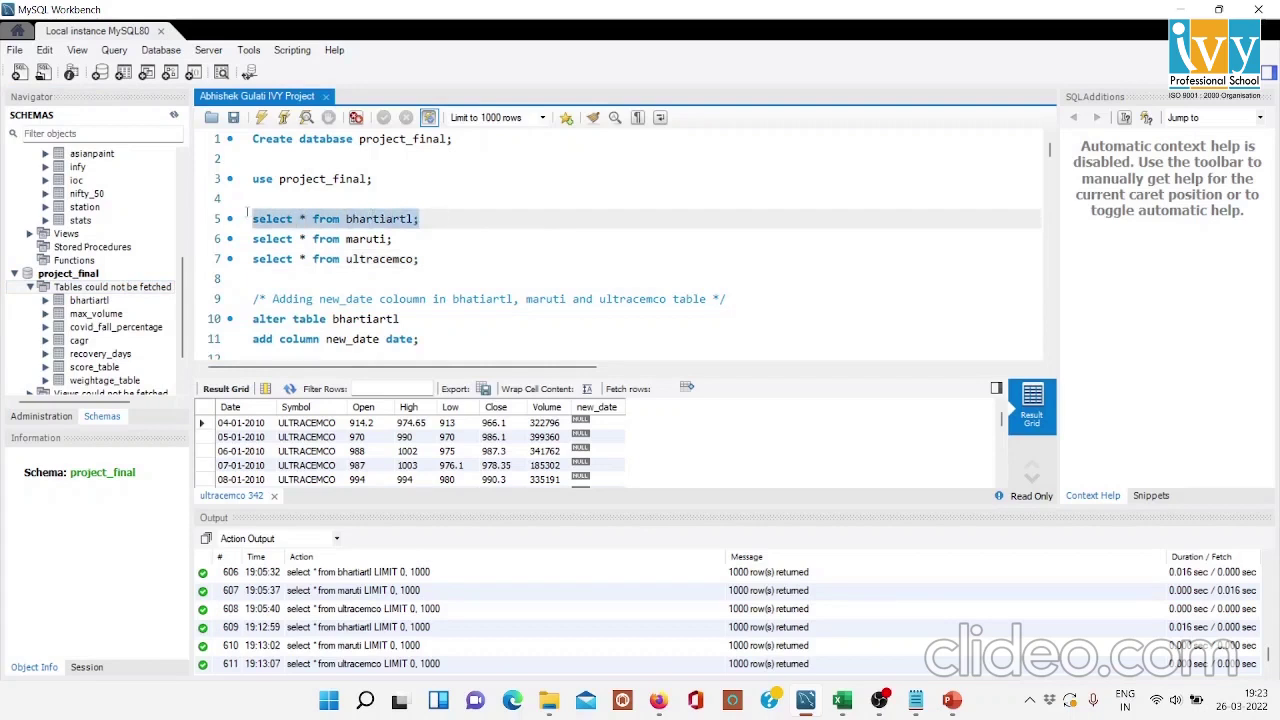
{"action": "left_click", "coordinate": [262, 118]}
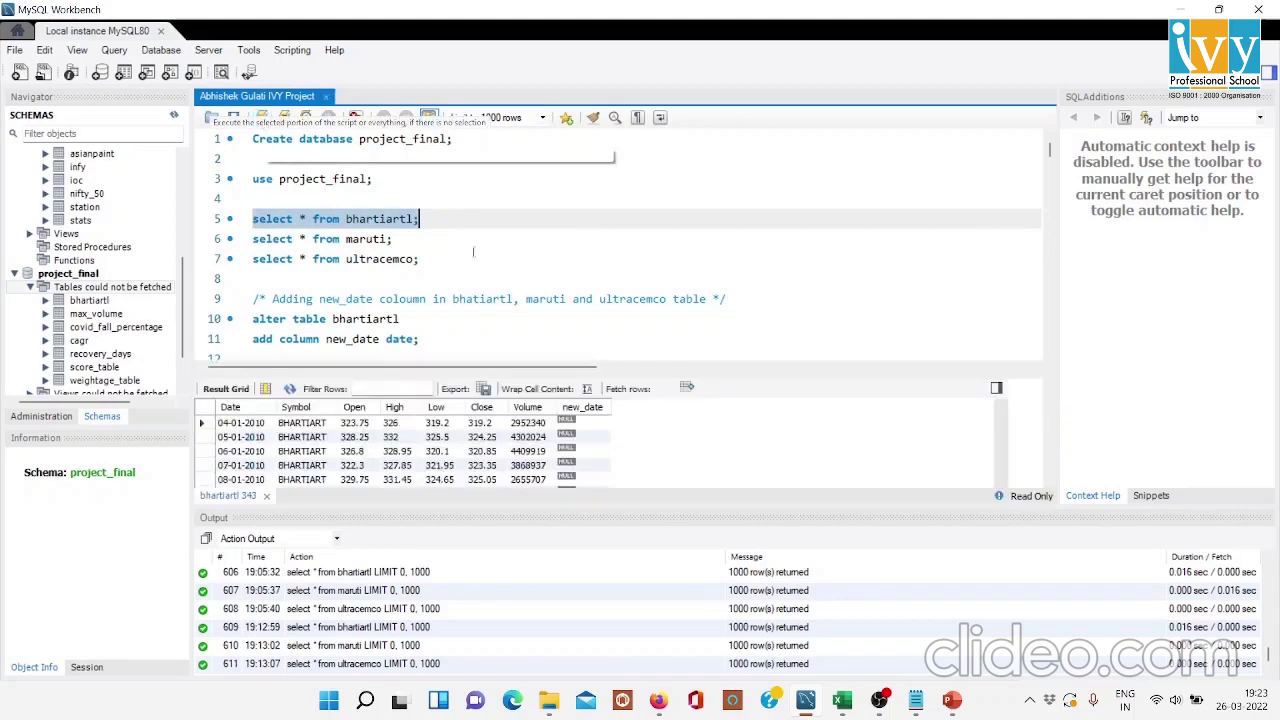
Run the select-all queries for the maruti and ultracemco tables, one at a time
{"action": "left_click", "coordinate": [424, 237]}
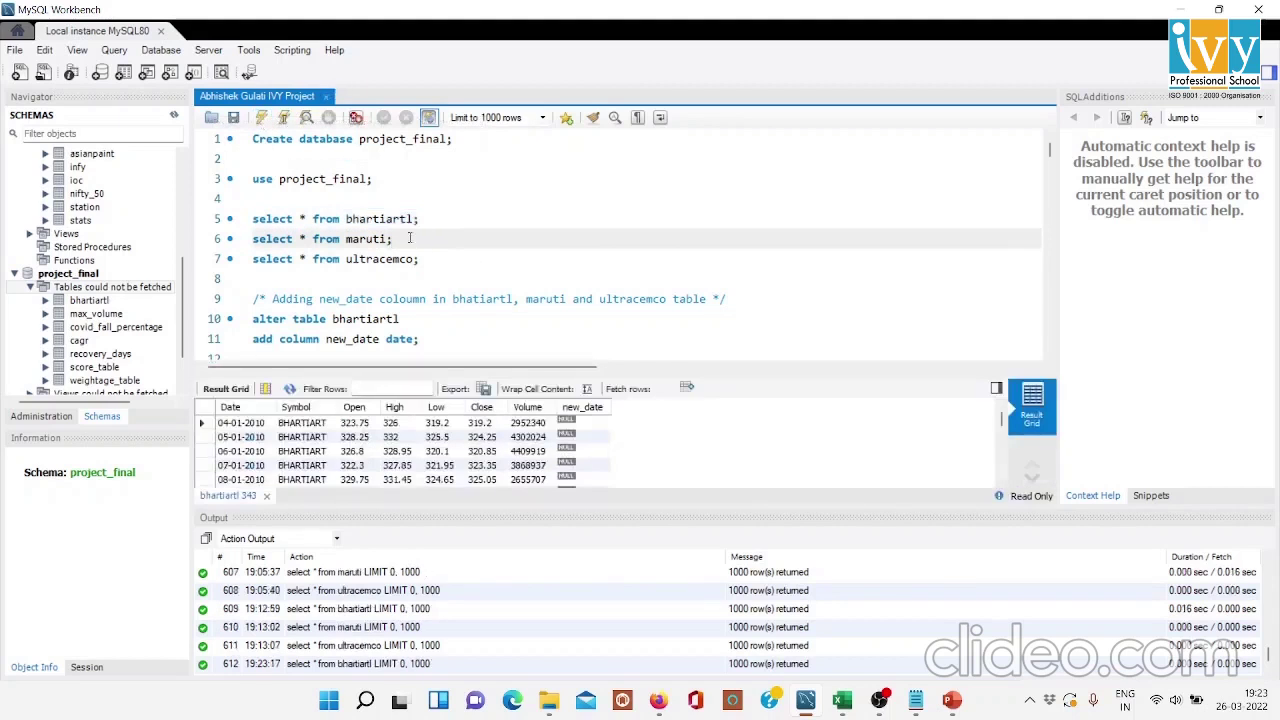
{"action": "left_click_drag", "start_coordinate": [409, 237], "coordinate": [252, 238]}
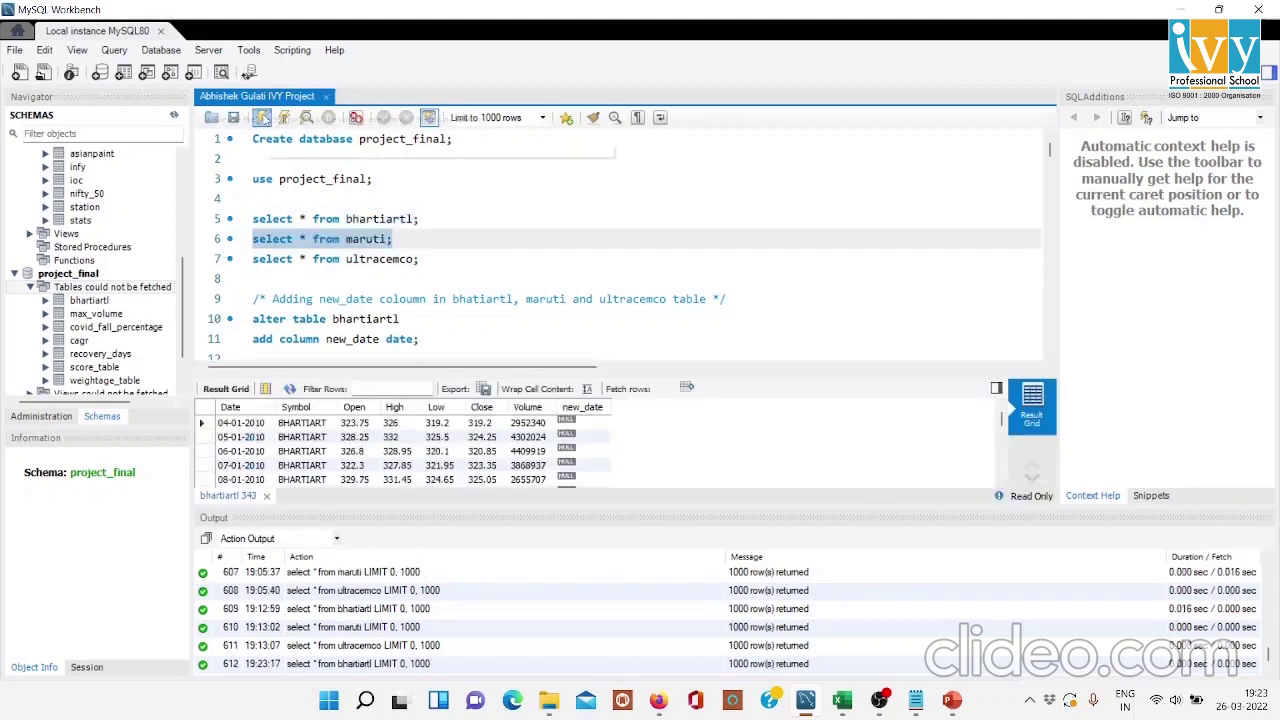
{"action": "left_click", "coordinate": [262, 118]}
{"action": "left_click_drag", "start_coordinate": [419, 259], "coordinate": [237, 255]}
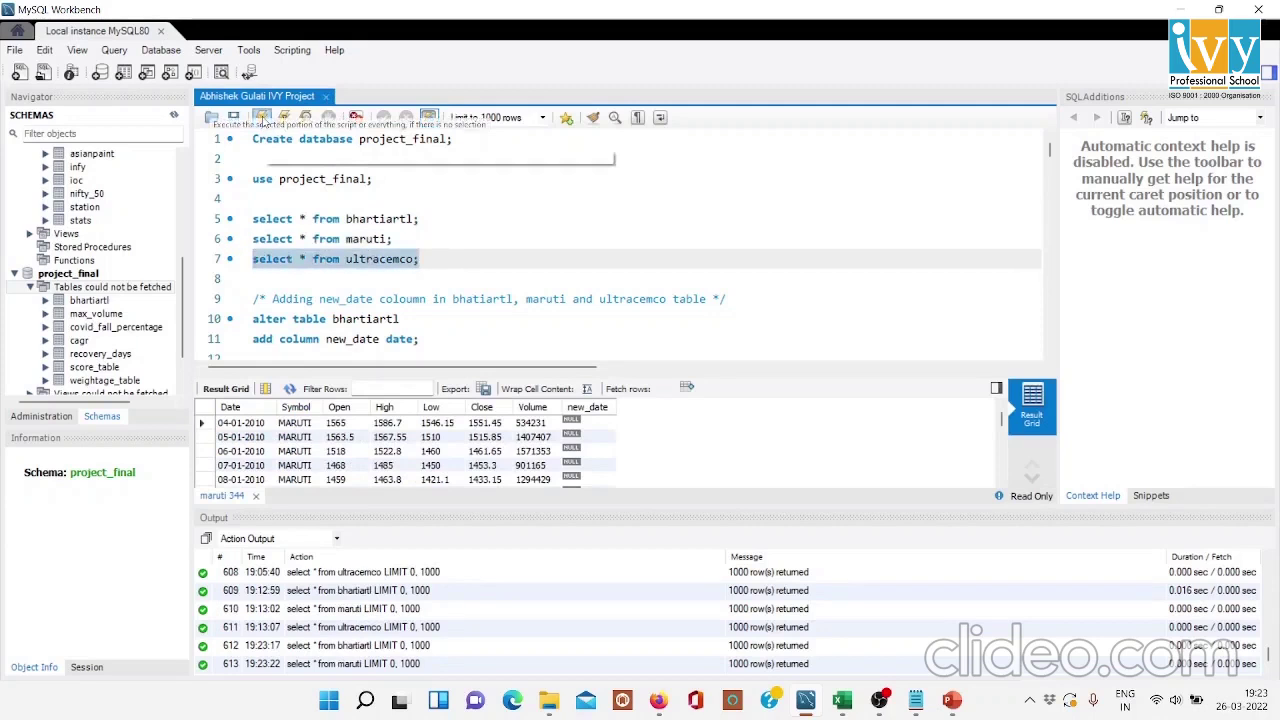
{"action": "left_click", "coordinate": [262, 118]}
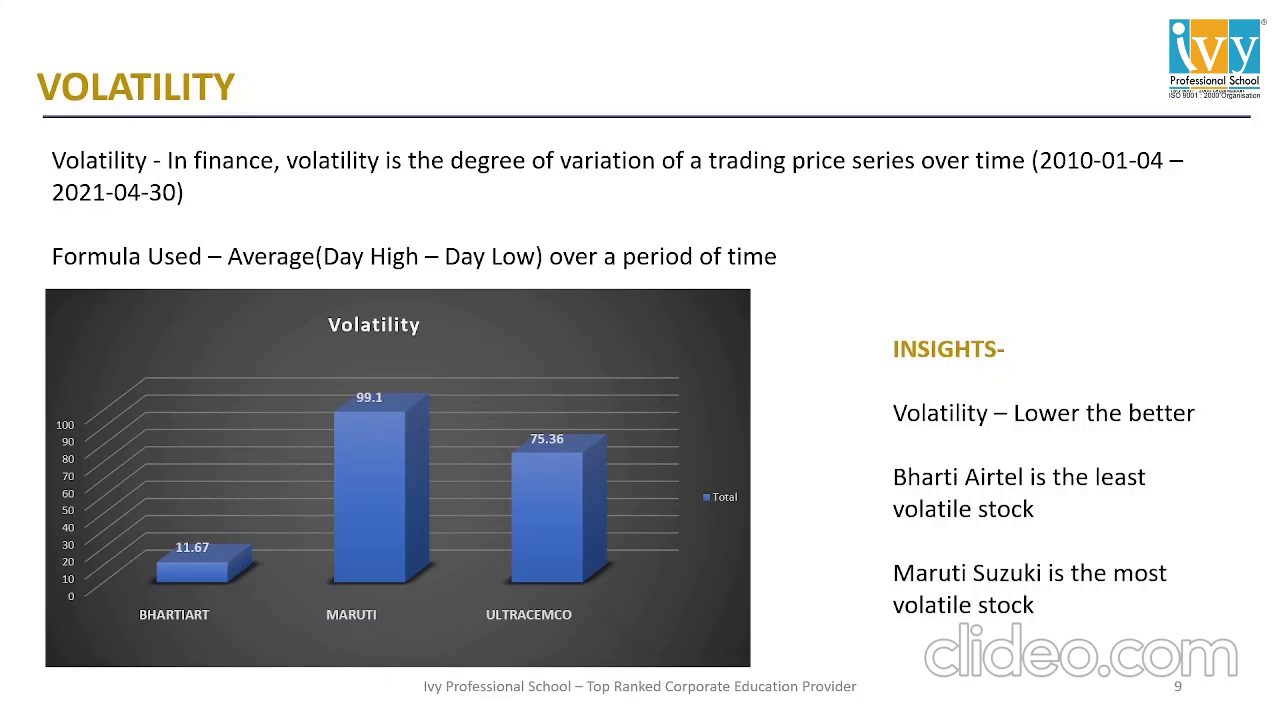
Switch to MySQL Workbench and run the query ranking average volatility (high - low) per symbol from view A1
{"action": "key", "text": "alt+Tab"}
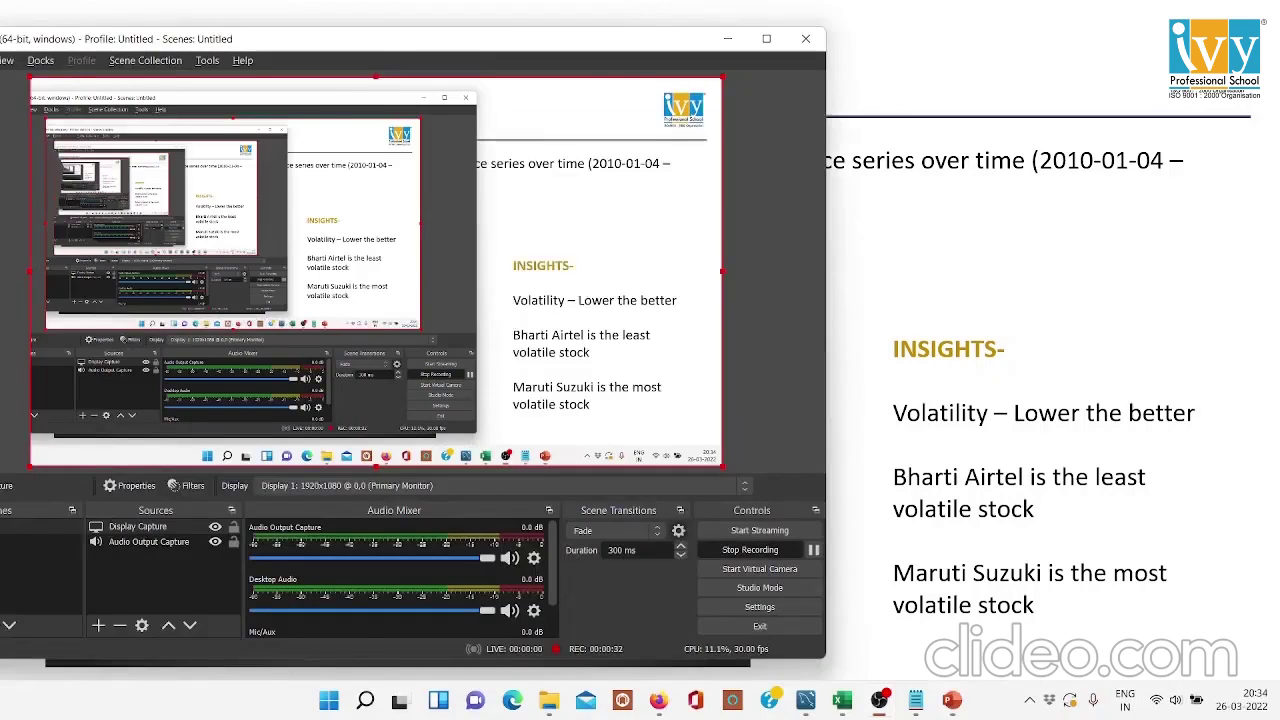
{"action": "key", "text": "alt+Tab"}
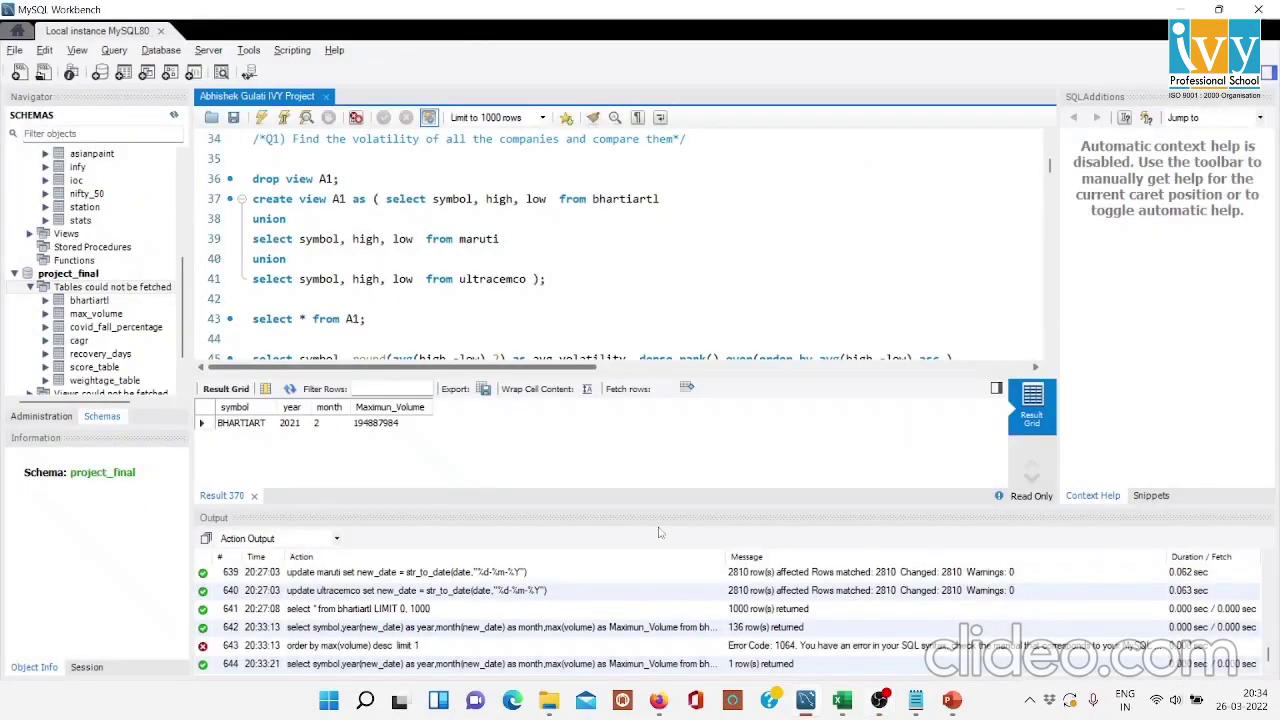
{"action": "left_click", "coordinate": [537, 317]}
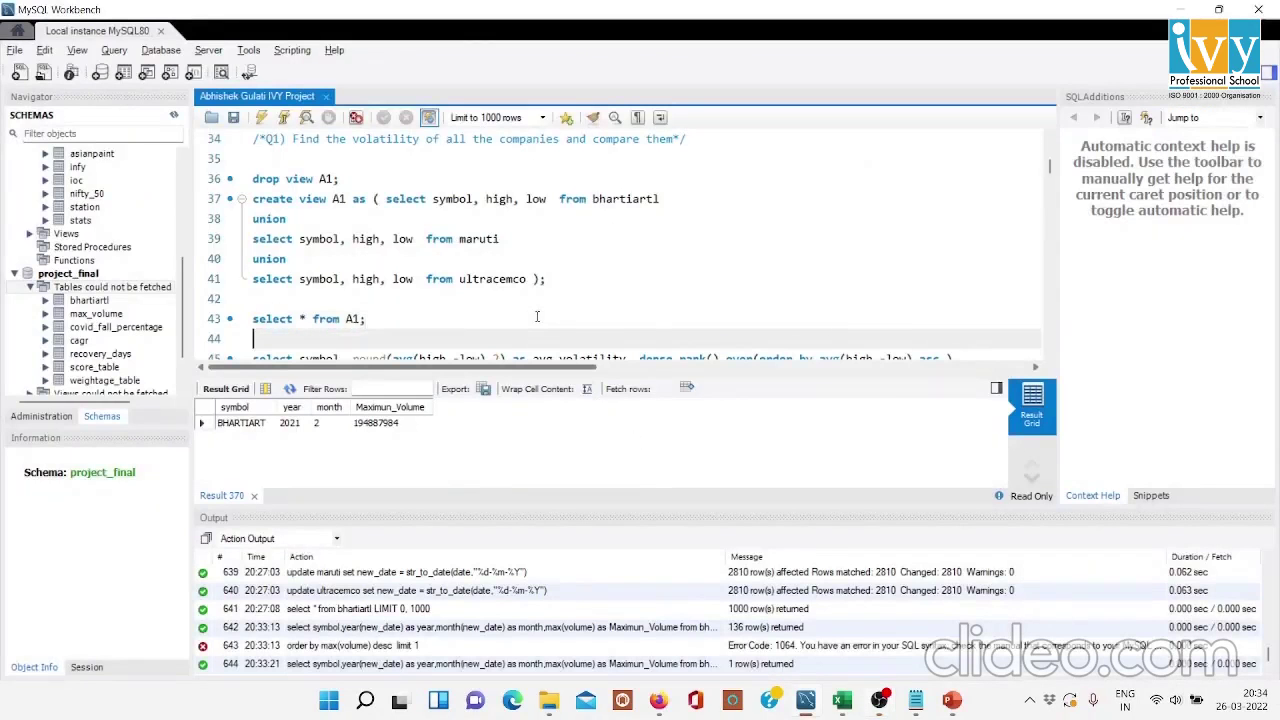
{"action": "scroll", "coordinate": [537, 317], "scroll_direction": "down", "scroll_amount": 2}
{"action": "left_click_drag", "start_coordinate": [390, 297], "coordinate": [253, 259]}
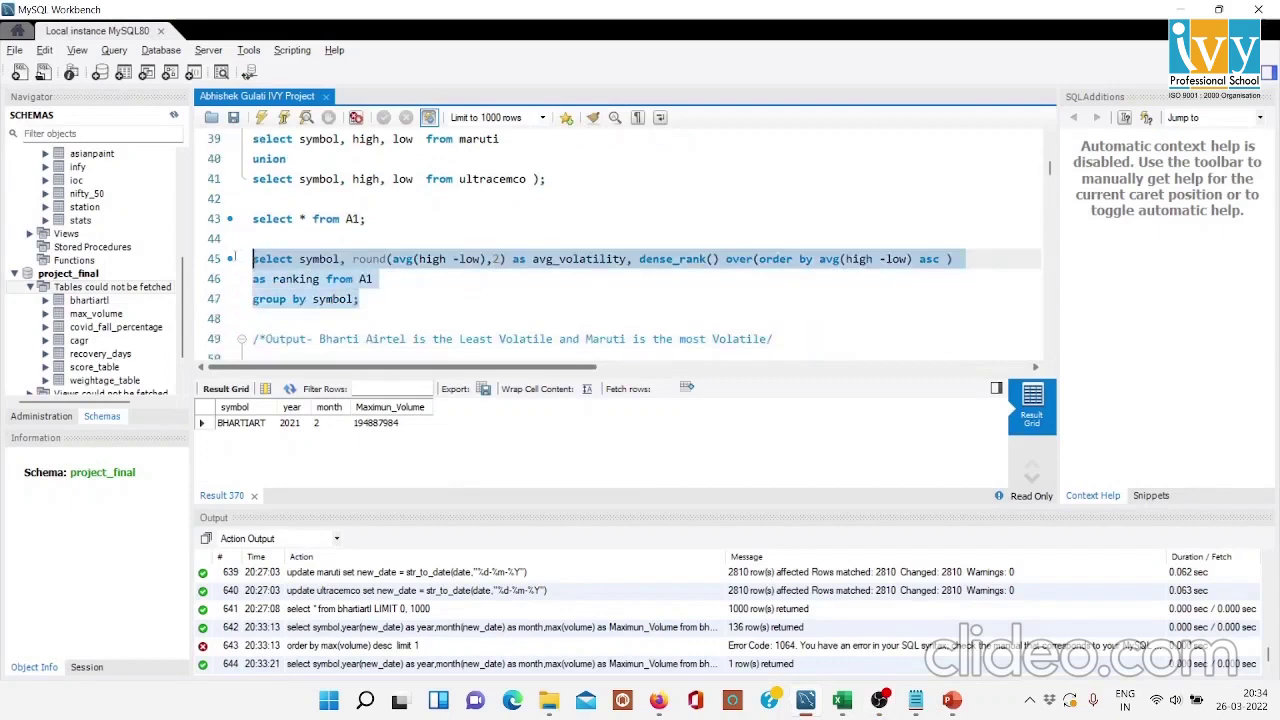
{"action": "left_click", "coordinate": [261, 118]}
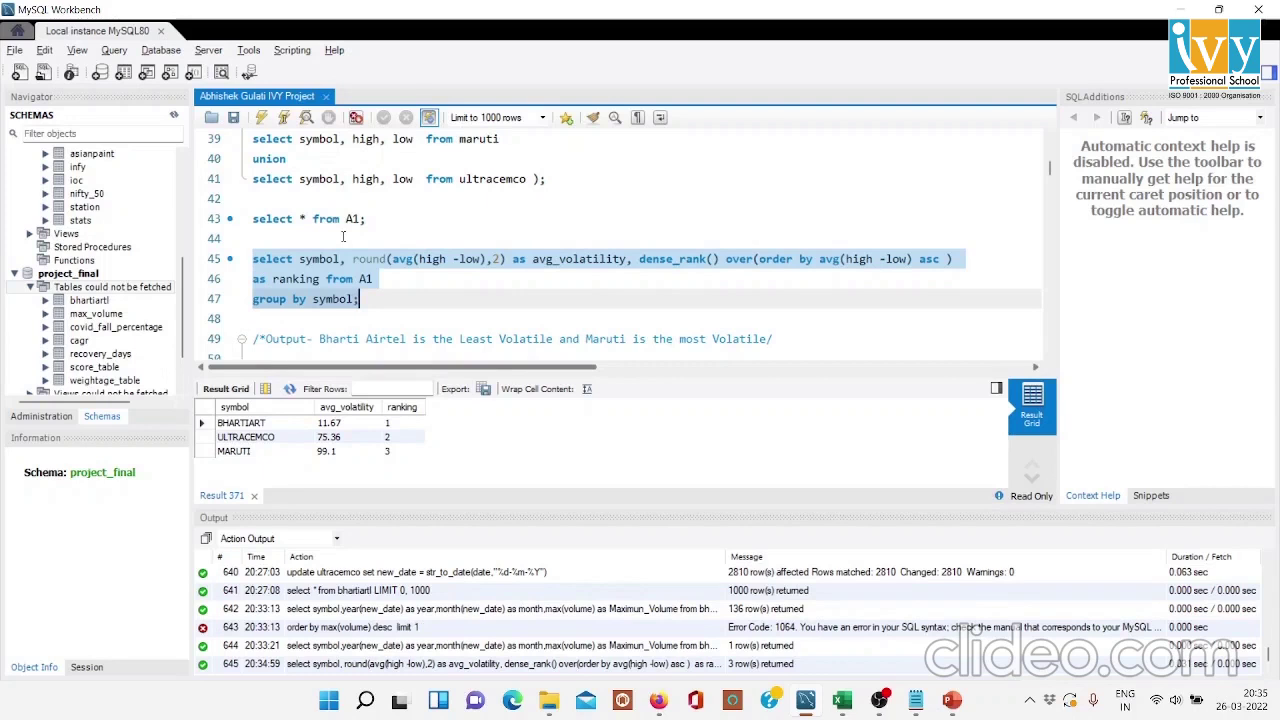
Return to the PowerPoint slide show and advance from the Volatility slide to the Drawdown slide
{"action": "key", "text": "alt+Tab"}
{"action": "key", "text": "alt+Tab"}
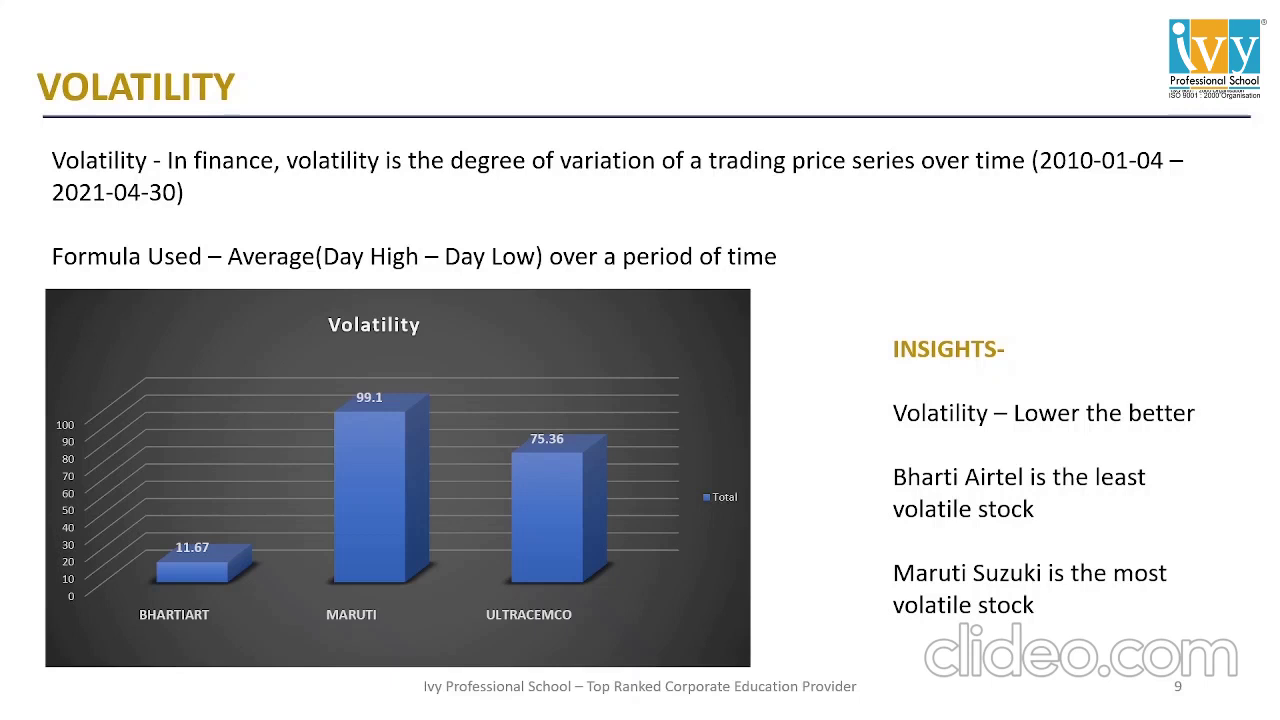
{"action": "key", "text": "Right"}
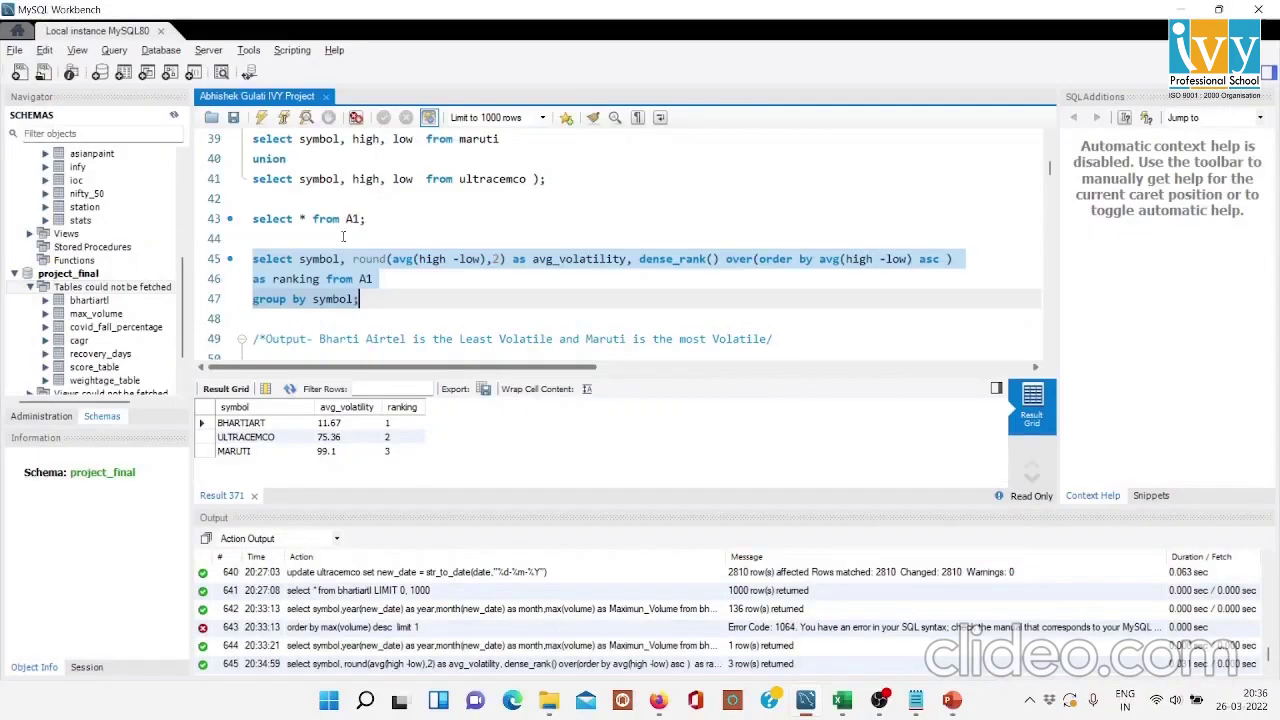
Find the UltraTech Cement drawdown percentage query in the MySQL Workbench script and run only that statement
{"action": "key", "text": "Down"}
{"action": "key", "text": "Down"}
{"action": "key", "text": "Down"}
{"action": "key", "text": "Down"}
{"action": "key", "text": "Down"}
{"action": "key", "text": "Down"}
{"action": "key", "text": "Down"}
{"action": "key", "text": "Down"}
{"action": "key", "text": "Down"}
{"action": "key", "text": "Down"}
{"action": "key", "text": "Down"}
{"action": "key", "text": "Down"}
{"action": "key", "text": "Down"}
{"action": "key", "text": "Down"}
{"action": "key", "text": "Down"}
{"action": "key", "text": "Down"}
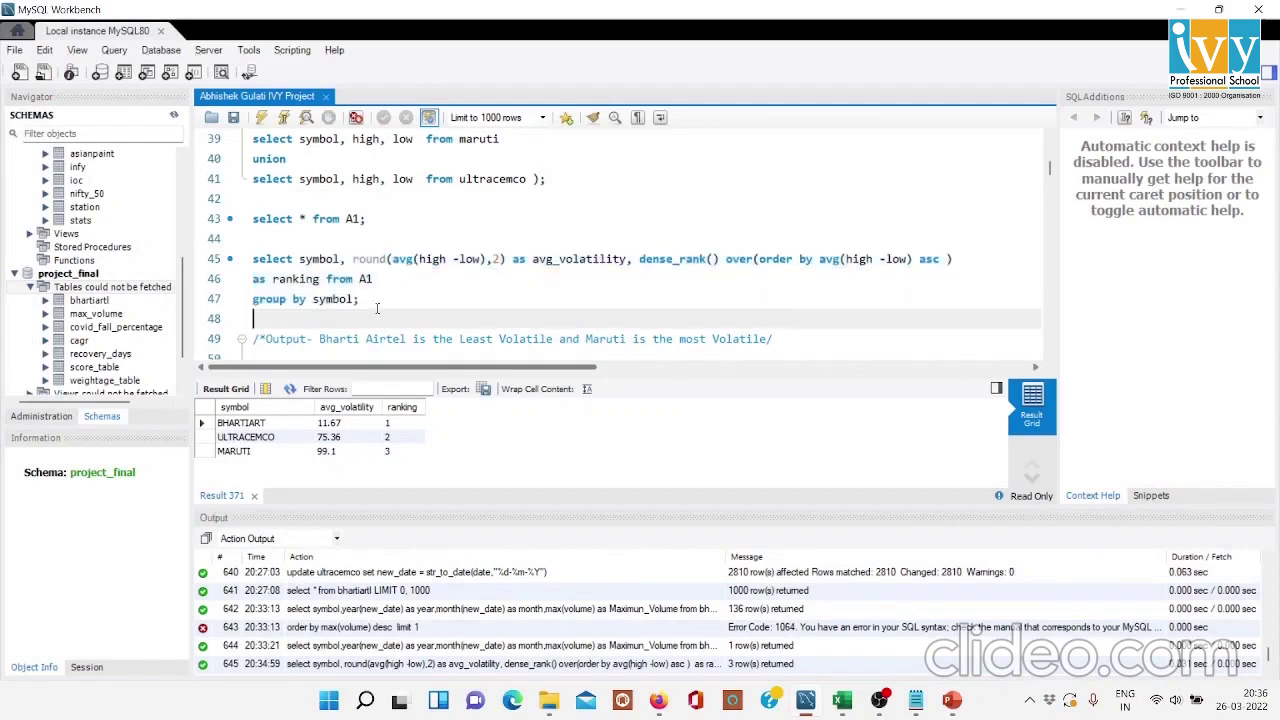
{"action": "key", "text": "Down"}
{"action": "key", "text": "Down"}
{"action": "key", "text": "Down"}
{"action": "key", "text": "Down"}
{"action": "key", "text": "Down"}
{"action": "key", "text": "Down"}
{"action": "key", "text": "Down"}
{"action": "key", "text": "Down"}
{"action": "key", "text": "Down"}
{"action": "key", "text": "Down"}
{"action": "key", "text": "Down"}
{"action": "key", "text": "Down"}
{"action": "key", "text": "Down"}
{"action": "key", "text": "Down"}
{"action": "key", "text": "Down"}
{"action": "key", "text": "Down"}
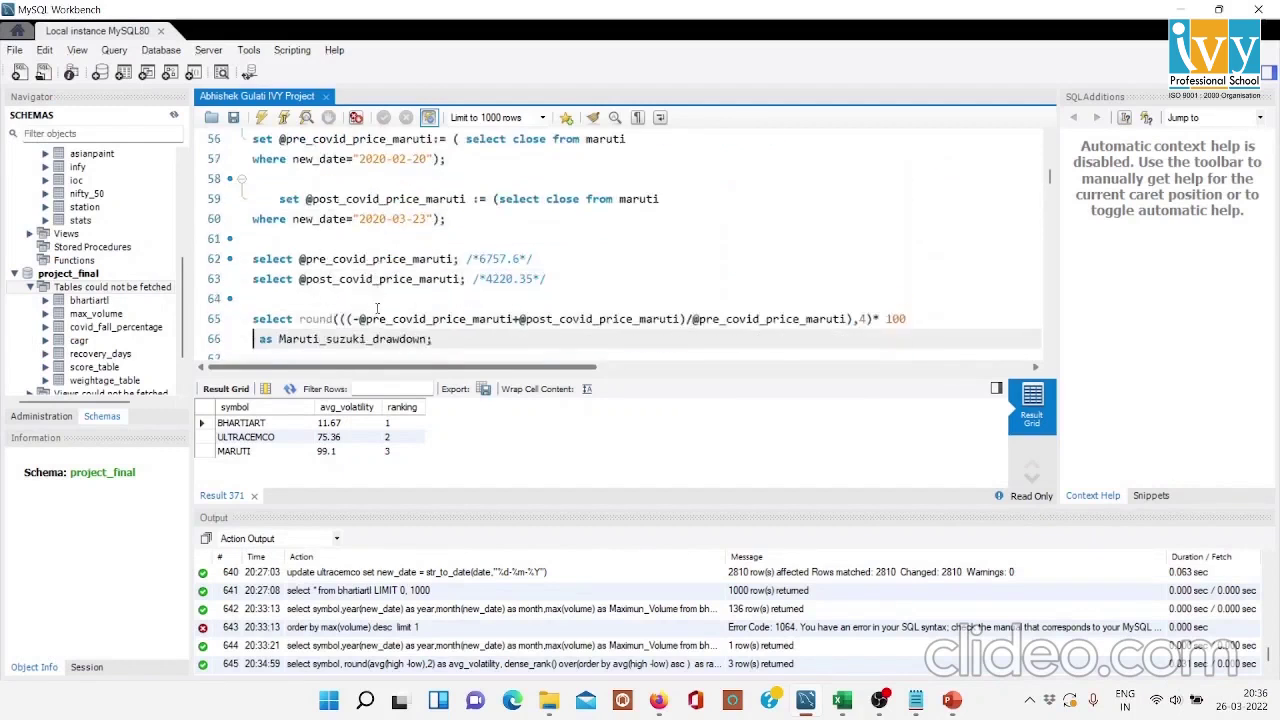
{"action": "key", "text": "Down"}
{"action": "key", "text": "Down"}
{"action": "key", "text": "Down"}
{"action": "key", "text": "Down"}
{"action": "key", "text": "Down"}
{"action": "key", "text": "Down"}
{"action": "key", "text": "Down"}
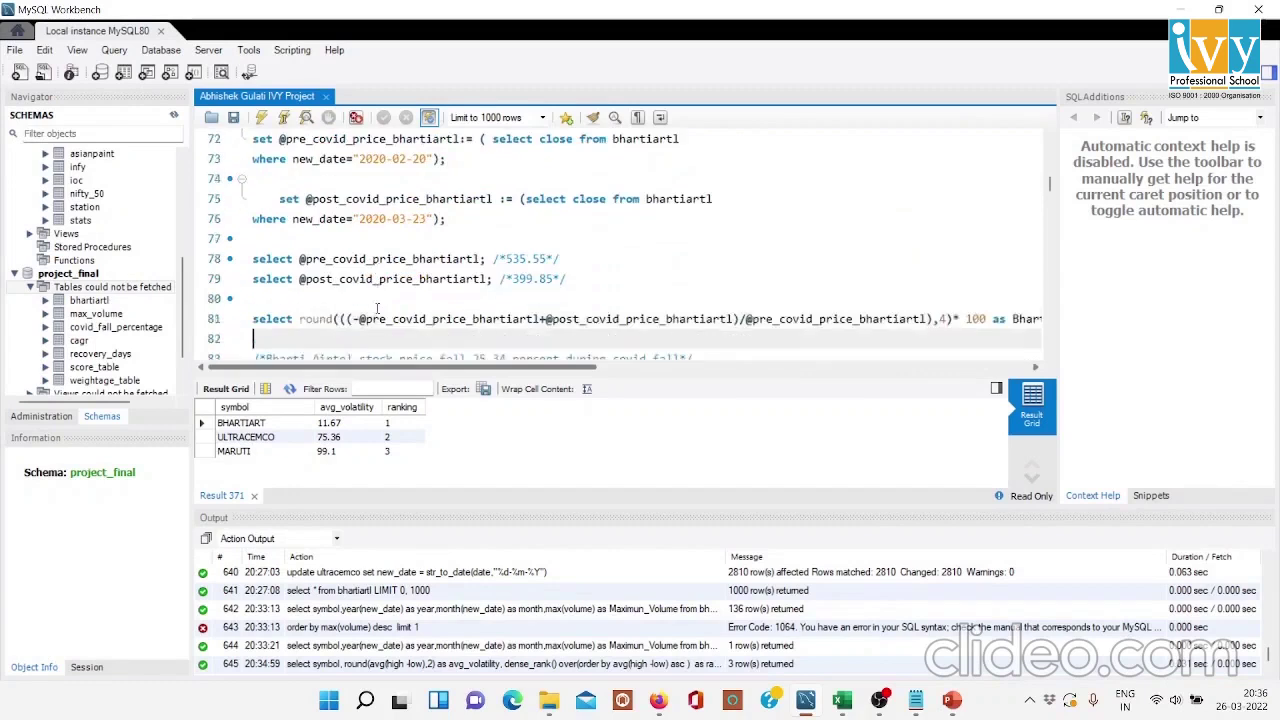
{"action": "key", "text": "Down"}
{"action": "key", "text": "Down"}
{"action": "key", "text": "Down"}
{"action": "key", "text": "Down"}
{"action": "key", "text": "Down"}
{"action": "key", "text": "Down"}
{"action": "key", "text": "Down"}
{"action": "key", "text": "Down"}
{"action": "key", "text": "Down"}
{"action": "key", "text": "Down"}
{"action": "key", "text": "Down"}
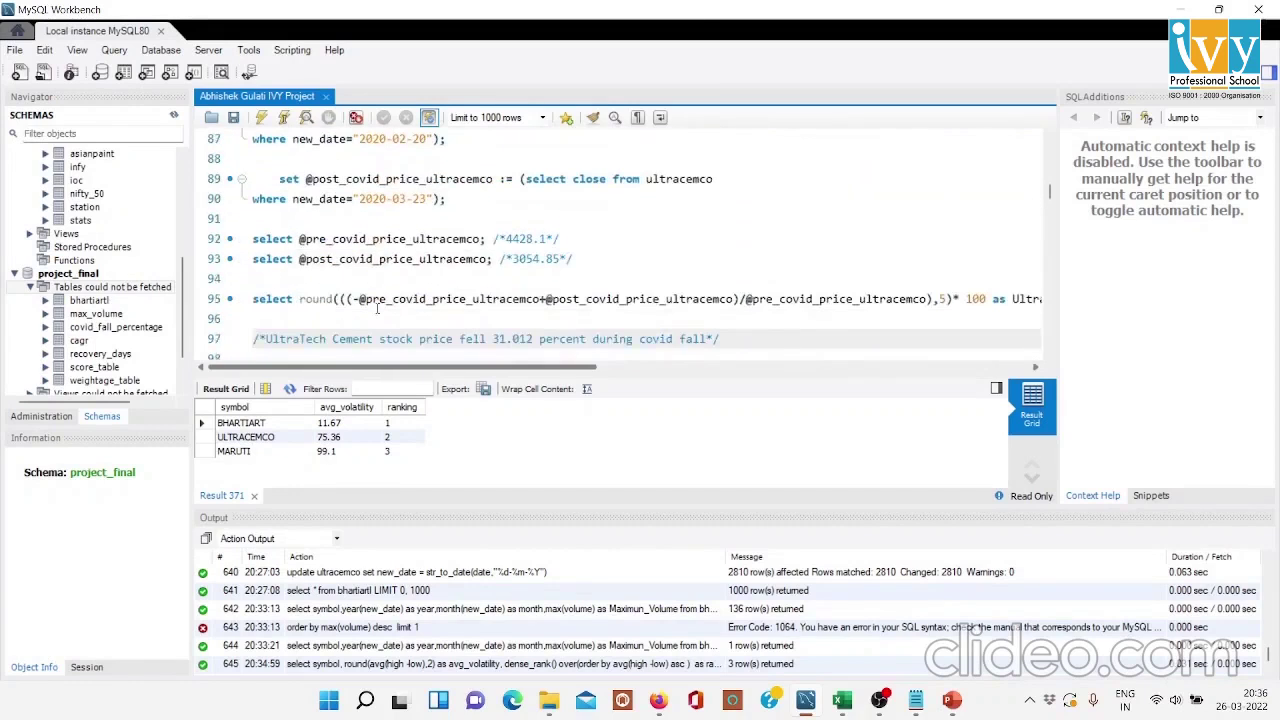
{"action": "key", "text": "Up"}
{"action": "key", "text": "Down"}
{"action": "key", "text": "Up"}
{"action": "key", "text": "Up"}
{"action": "key", "text": "Down"}
{"action": "key", "text": "Down"}
{"action": "key", "text": "Down"}
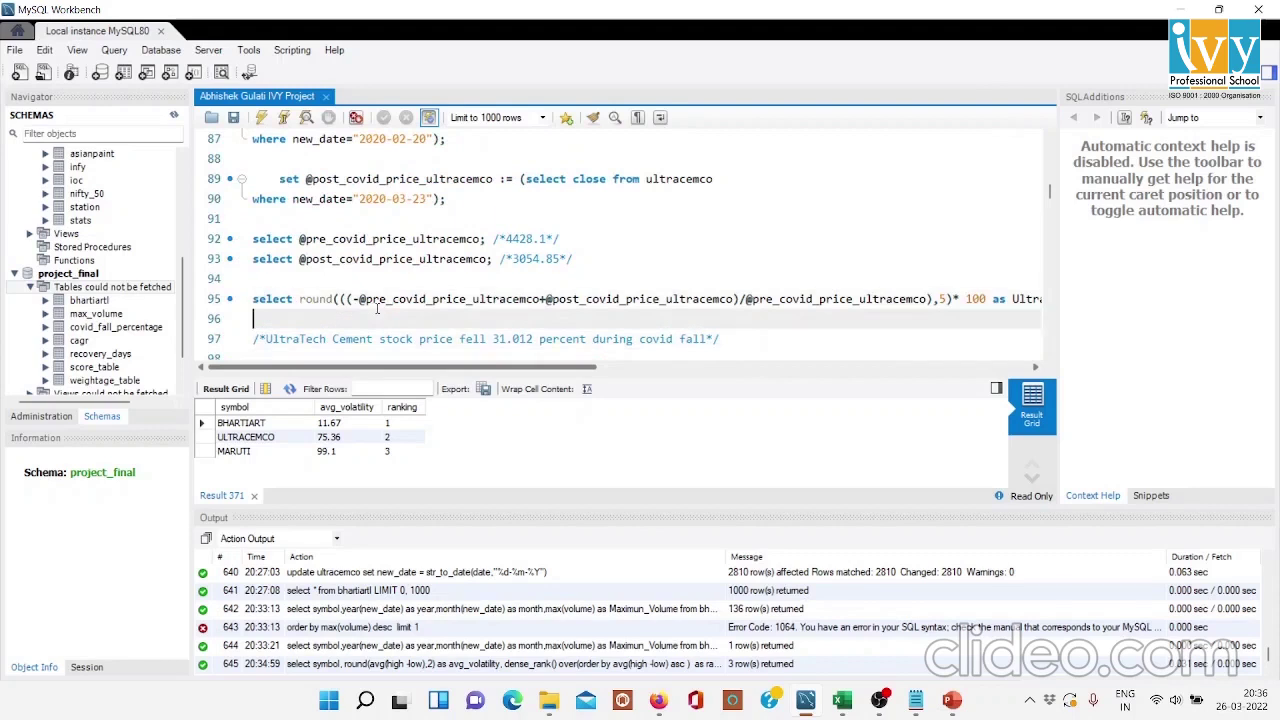
{"action": "key", "text": "Up"}
{"action": "key", "text": "Up"}
{"action": "key", "text": "Up"}
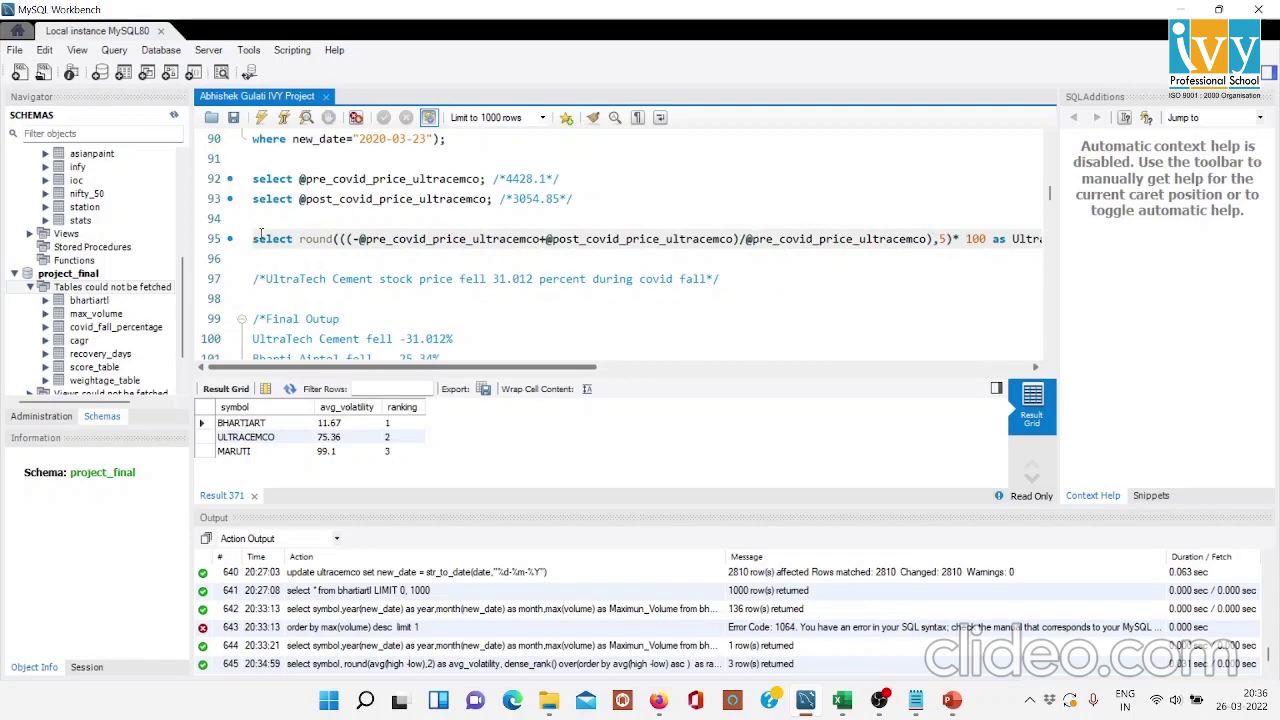
{"action": "left_click_drag", "start_coordinate": [254, 239], "coordinate": [1107, 258]}
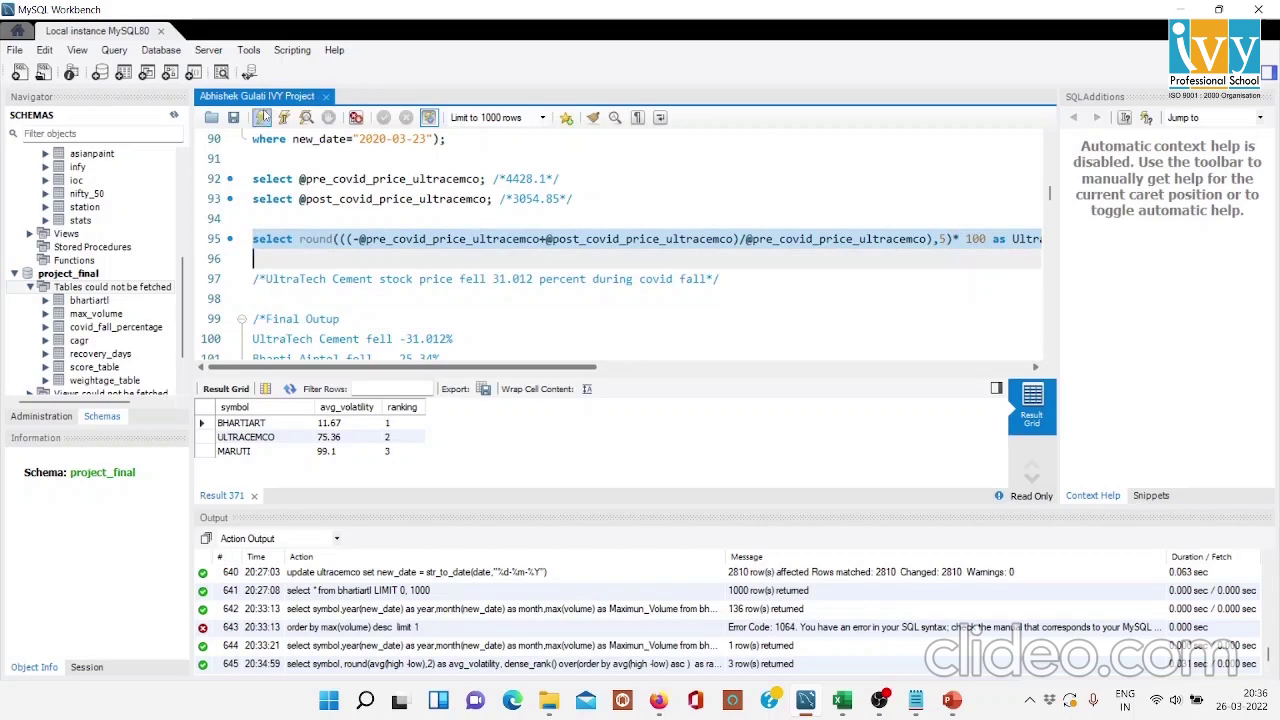
{"action": "left_click", "coordinate": [261, 117]}
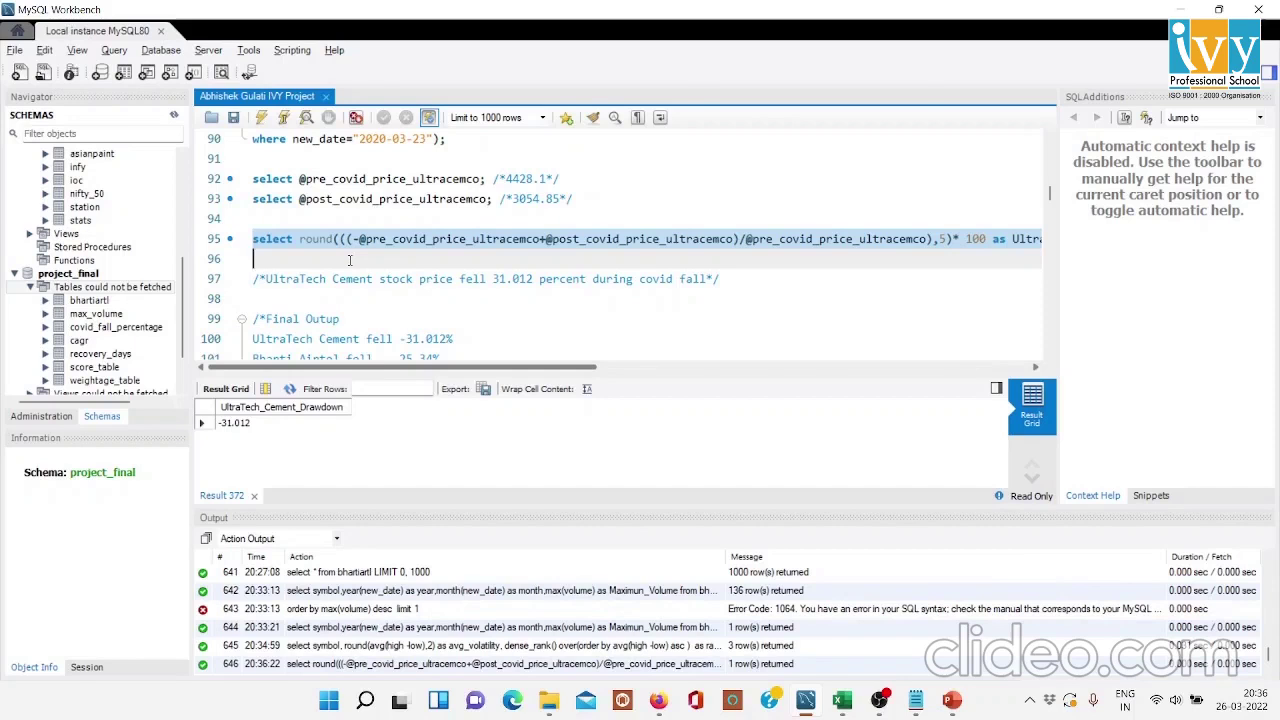
Switch back to the PowerPoint slide show at the Drawdown/Fall in Stock Price slide
{"action": "key", "text": "alt+Tab"}
{"action": "key", "text": "Tab"}
{"action": "key", "text": "alt+Tab"}
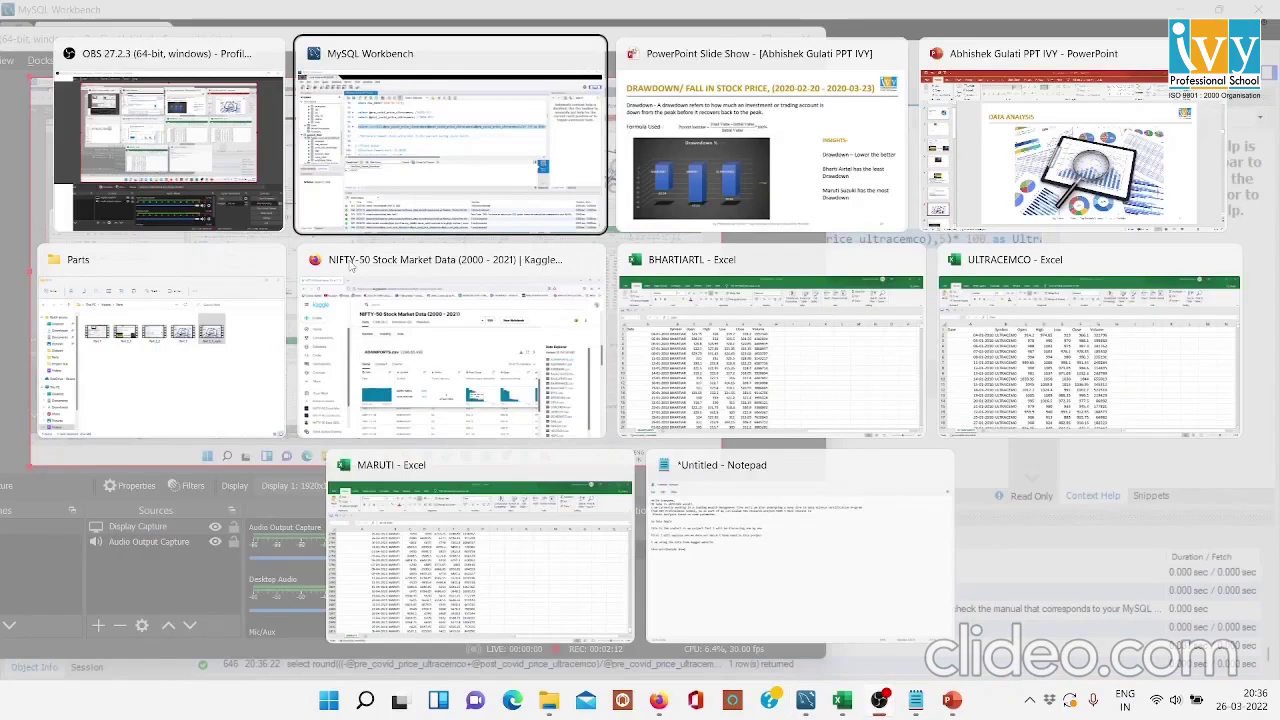
{"action": "key", "text": "Tab"}
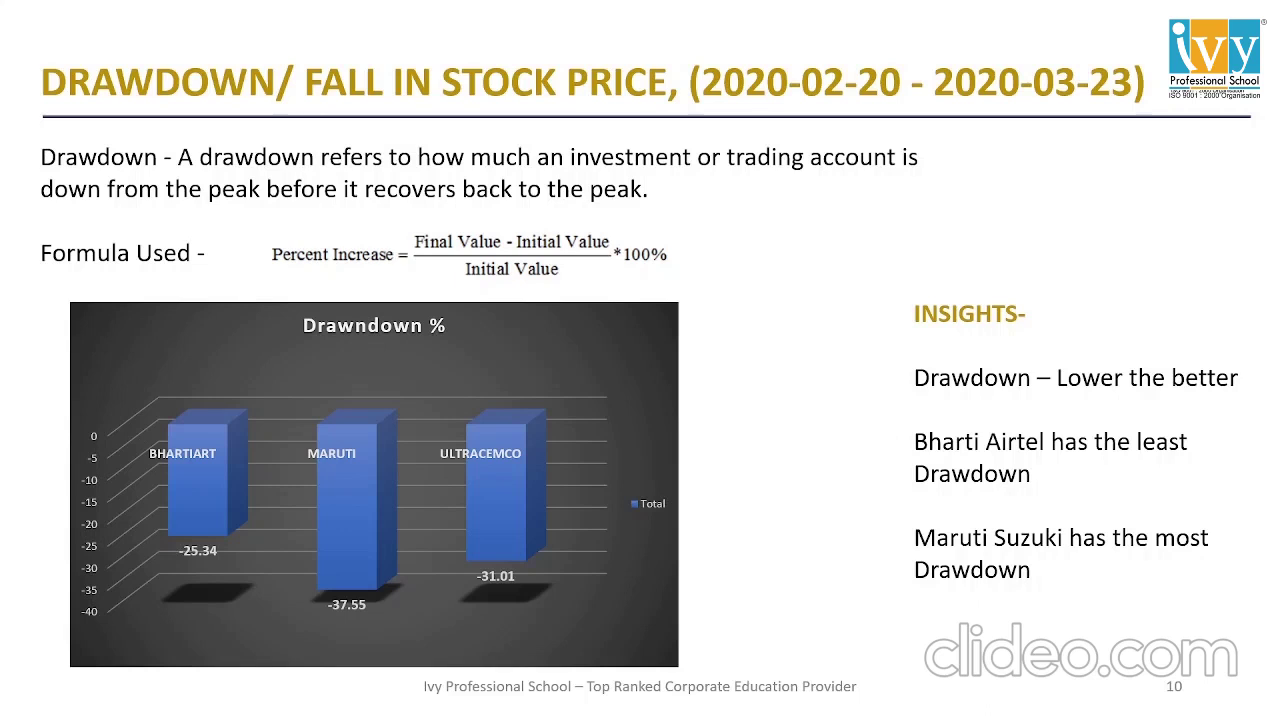
Advance through the Maruti Suzuki, UltraTech Cement and Bharti Airtel drawdown charts to the Recovery Days slide
{"action": "key", "text": "Right"}
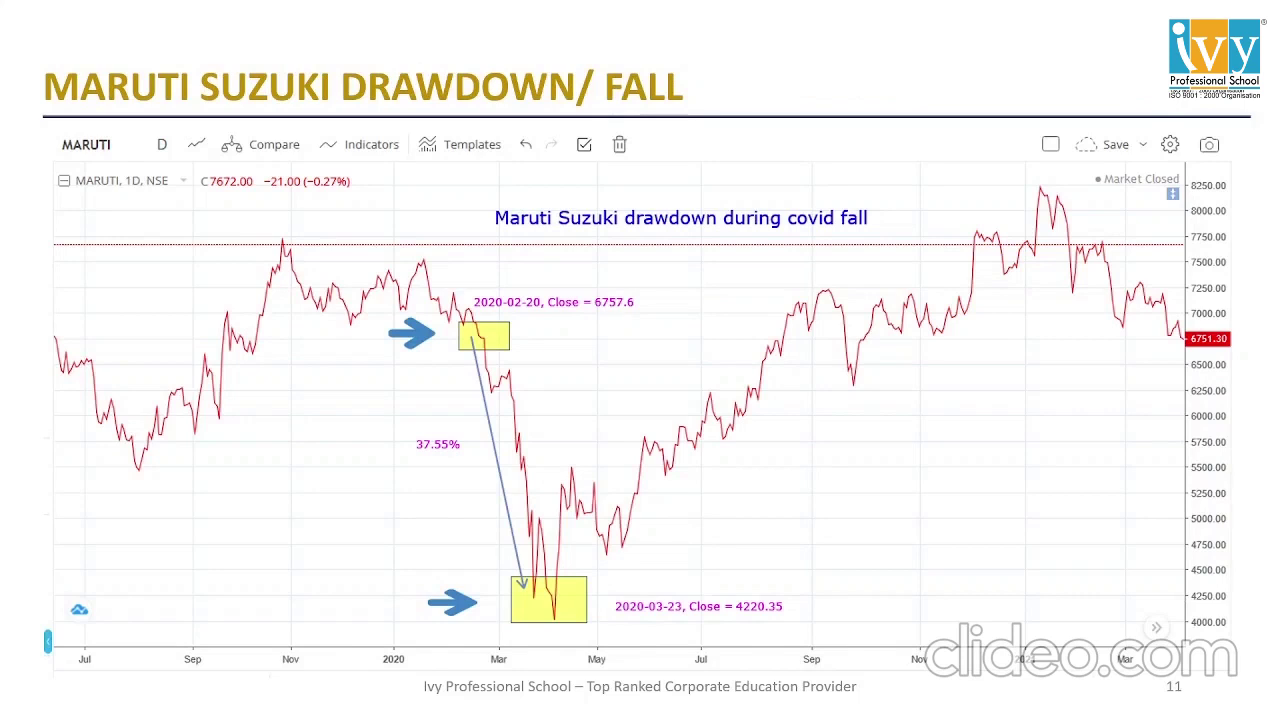
{"action": "key", "text": "Right"}
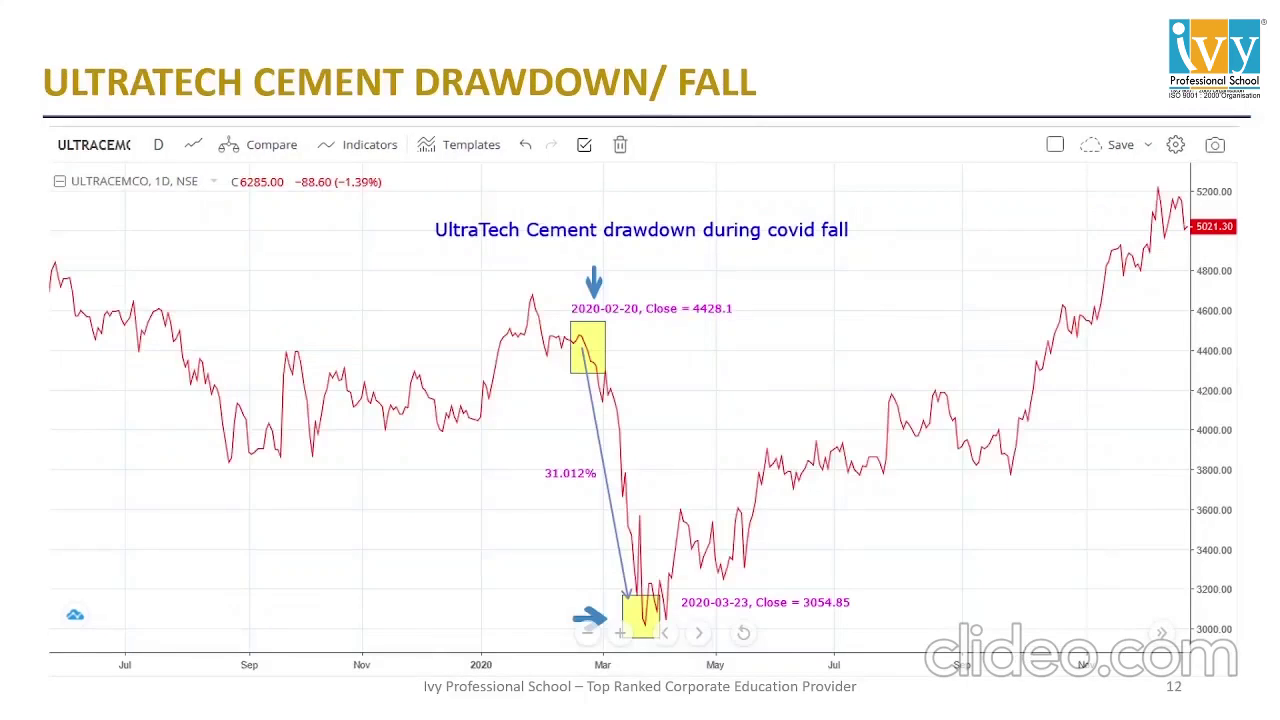
{"action": "key", "text": "Right"}
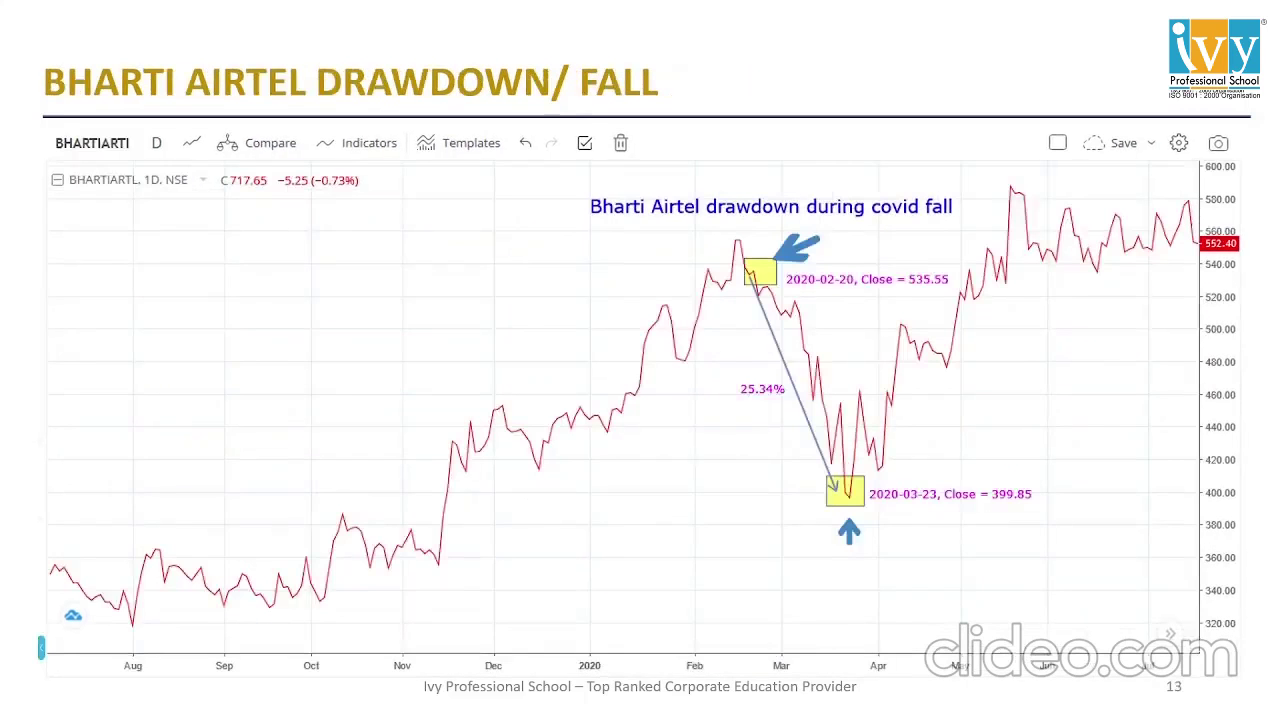
{"action": "key", "text": "Right"}
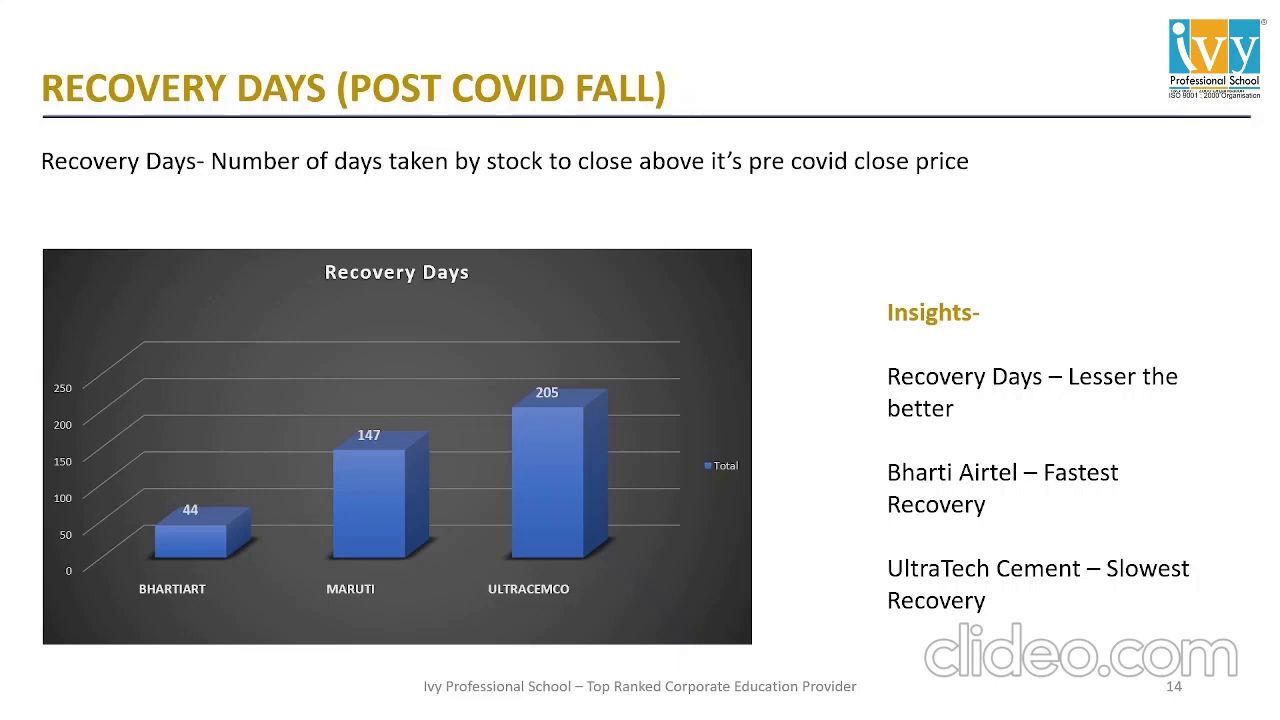
In MySQL Workbench, run the timestampdiff query counting the days from 2020-03-23 until Maruti closes above its pre-covid level
{"action": "key", "text": "alt+Tab"}
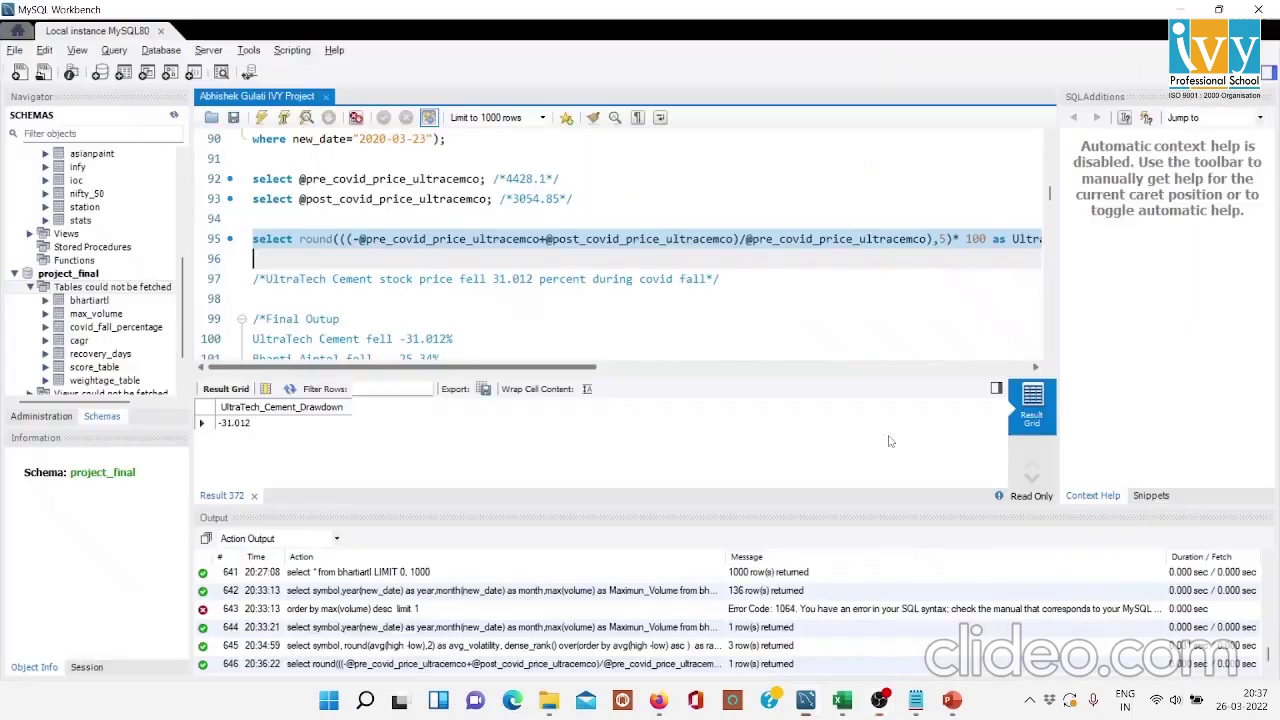
{"action": "key", "text": "Down"}
{"action": "key", "text": "Down"}
{"action": "key", "text": "Down"}
{"action": "key", "text": "Down"}
{"action": "key", "text": "Down"}
{"action": "key", "text": "Down"}
{"action": "key", "text": "Down"}
{"action": "key", "text": "Down"}
{"action": "key", "text": "Down"}
{"action": "key", "text": "Down"}
{"action": "key", "text": "Down"}
{"action": "key", "text": "Down"}
{"action": "key", "text": "Down"}
{"action": "key", "text": "Down"}
{"action": "key", "text": "Down"}
{"action": "key", "text": "Down"}
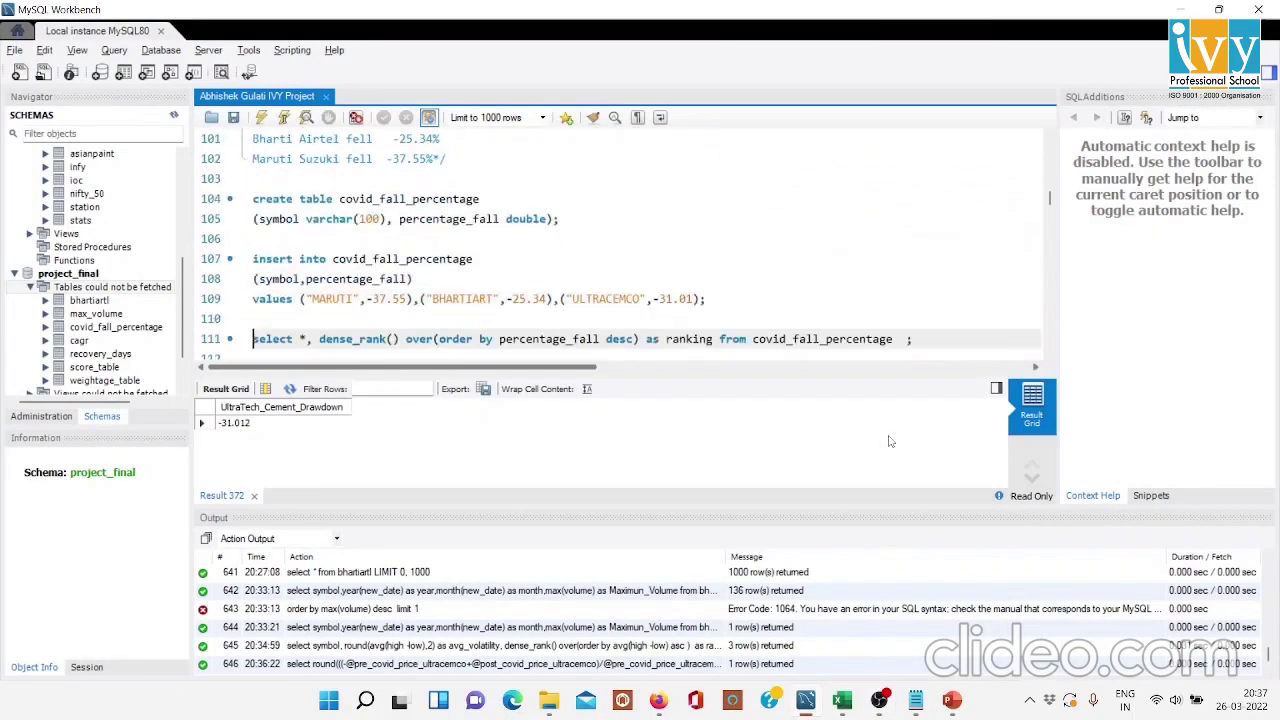
{"action": "key", "text": "Down"}
{"action": "key", "text": "Down"}
{"action": "key", "text": "Down"}
{"action": "key", "text": "Down"}
{"action": "key", "text": "Down"}
{"action": "key", "text": "Down"}
{"action": "key", "text": "Down"}
{"action": "key", "text": "Down"}
{"action": "key", "text": "Down"}
{"action": "key", "text": "Down"}
{"action": "key", "text": "Down"}
{"action": "key", "text": "Down"}
{"action": "key", "text": "Down"}
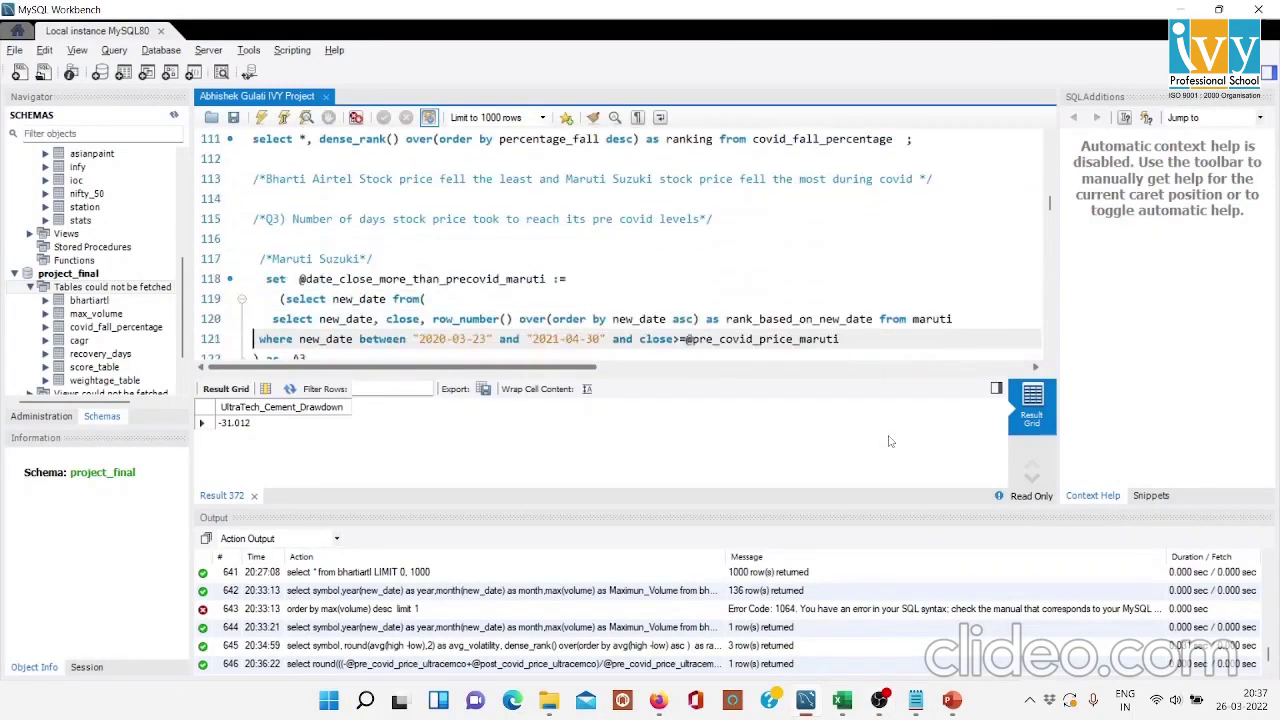
{"action": "key", "text": "Down"}
{"action": "key", "text": "Down"}
{"action": "key", "text": "Down"}
{"action": "key", "text": "Down"}
{"action": "key", "text": "Down"}
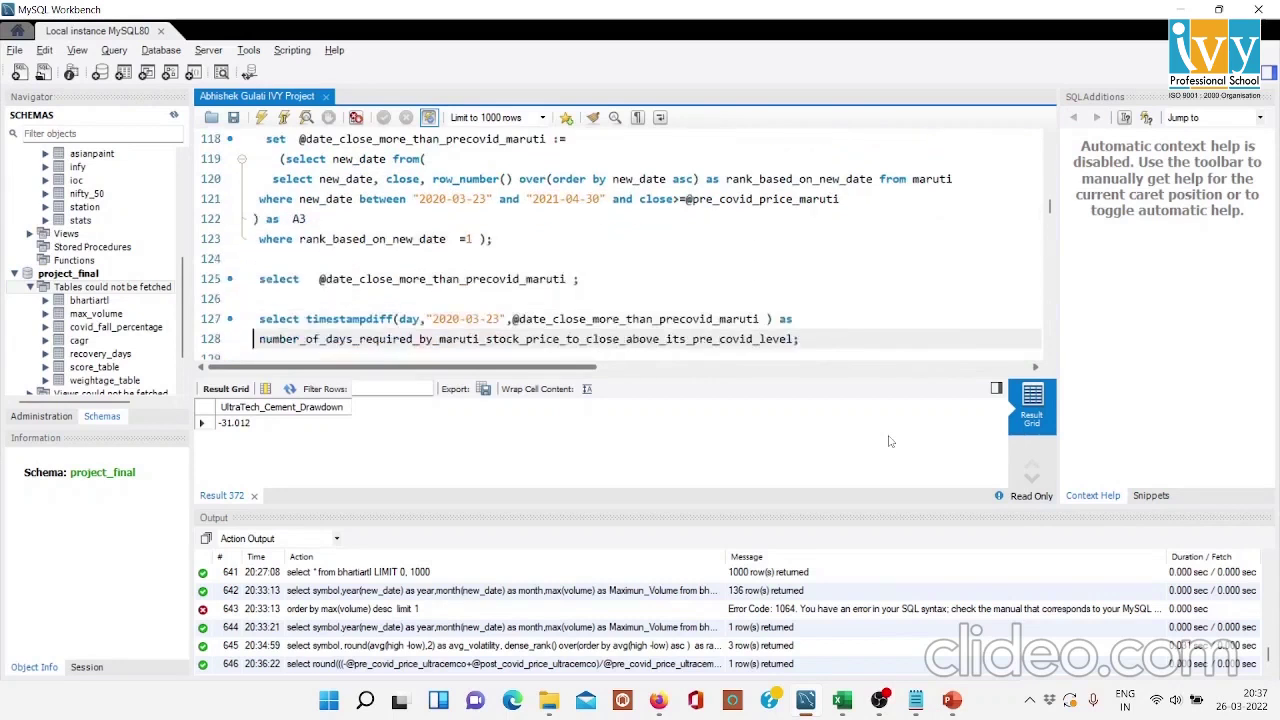
{"action": "left_click_drag", "start_coordinate": [800, 319], "coordinate": [218, 298]}
{"action": "left_click", "coordinate": [261, 117]}
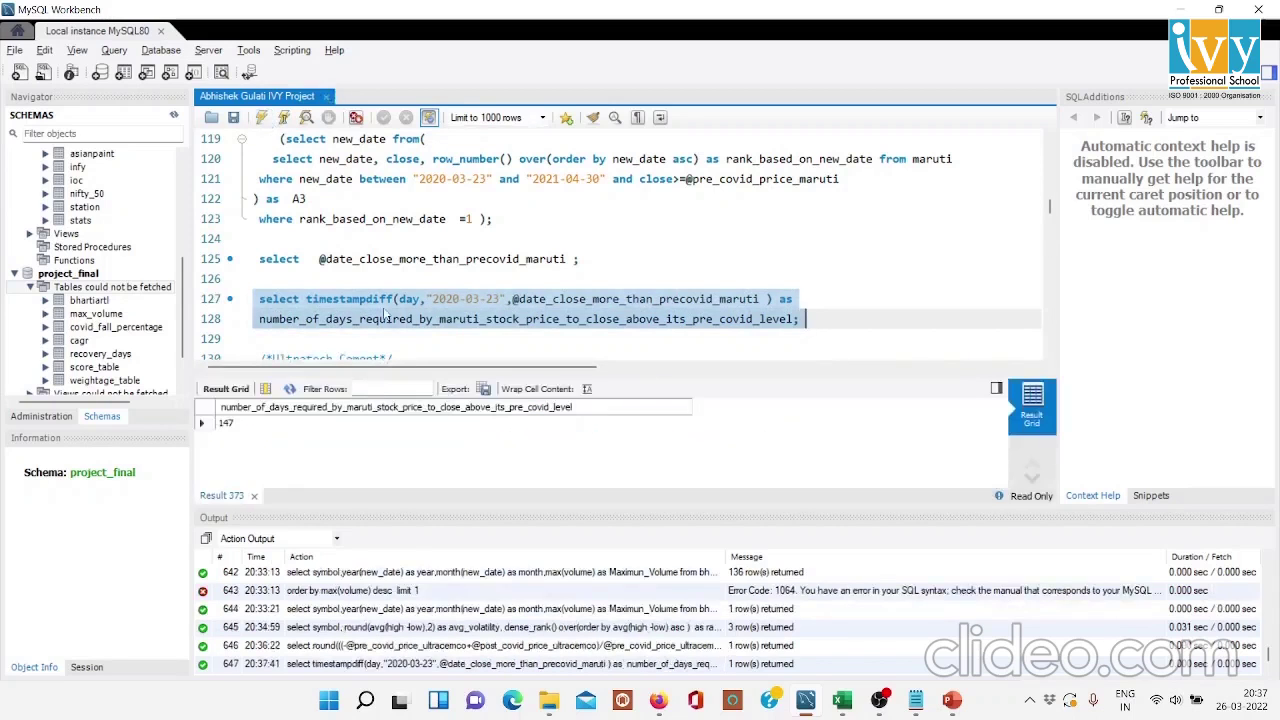
Return to the PowerPoint slide show at the Recovery Days (Post Covid Fall) slide
{"action": "key", "text": "alt+Tab"}
{"action": "key", "text": "alt+Tab"}
{"action": "key", "text": "alt+Tab"}
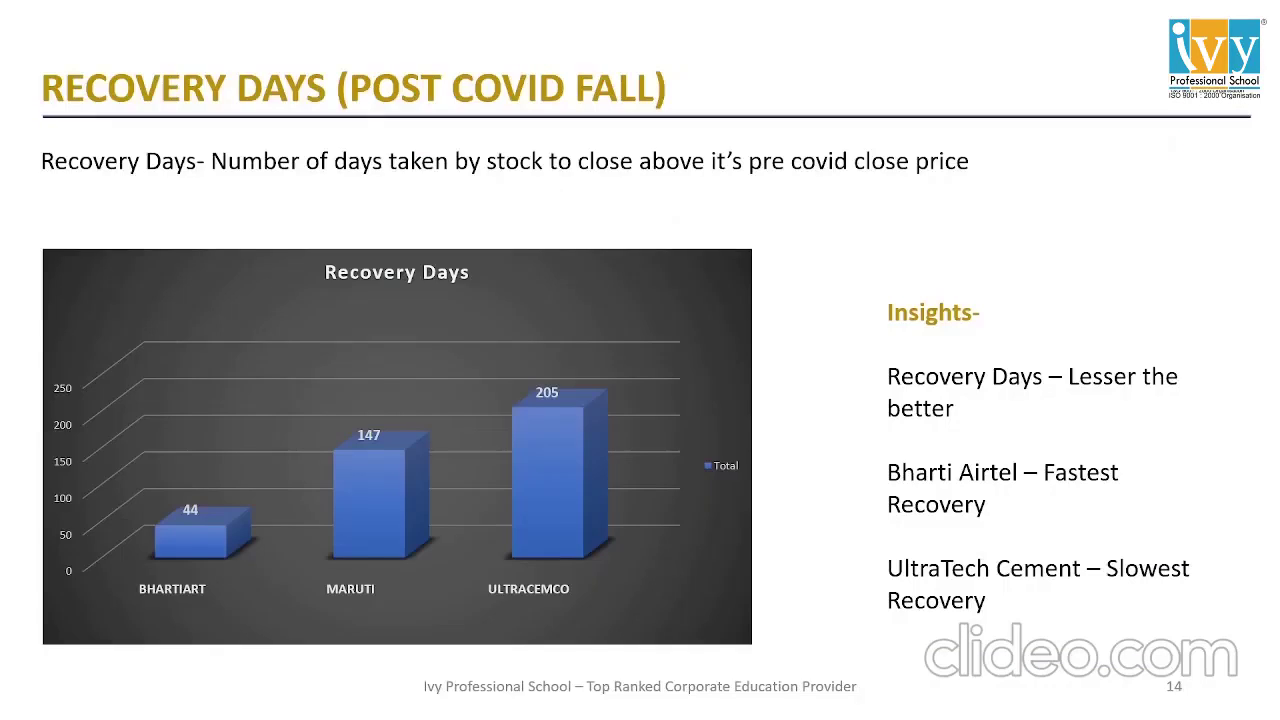